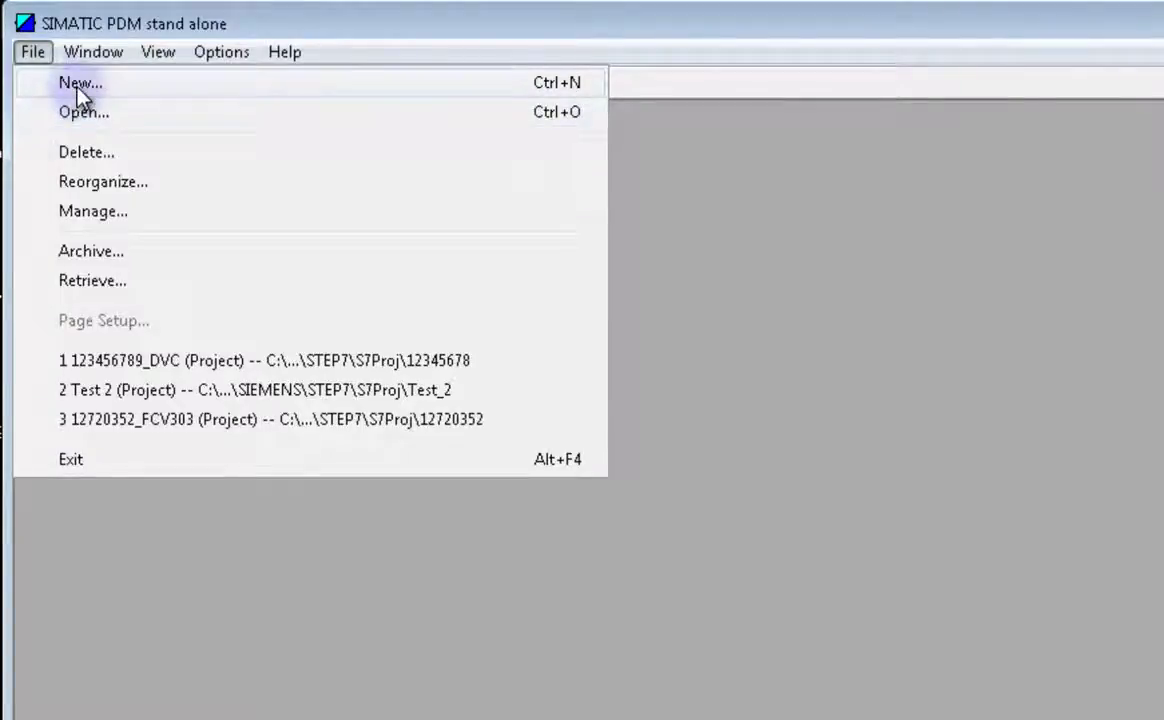
Begin a new project and enter the name FCV000_12345678
click(77, 86)
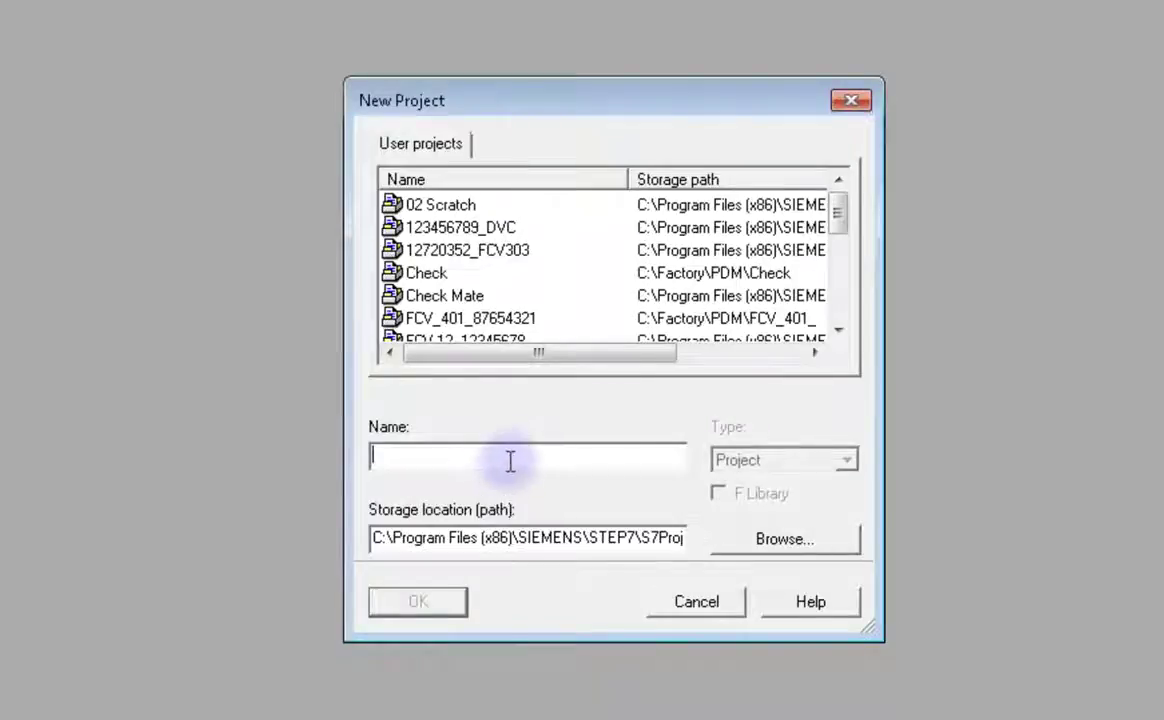
text(FCV000_)
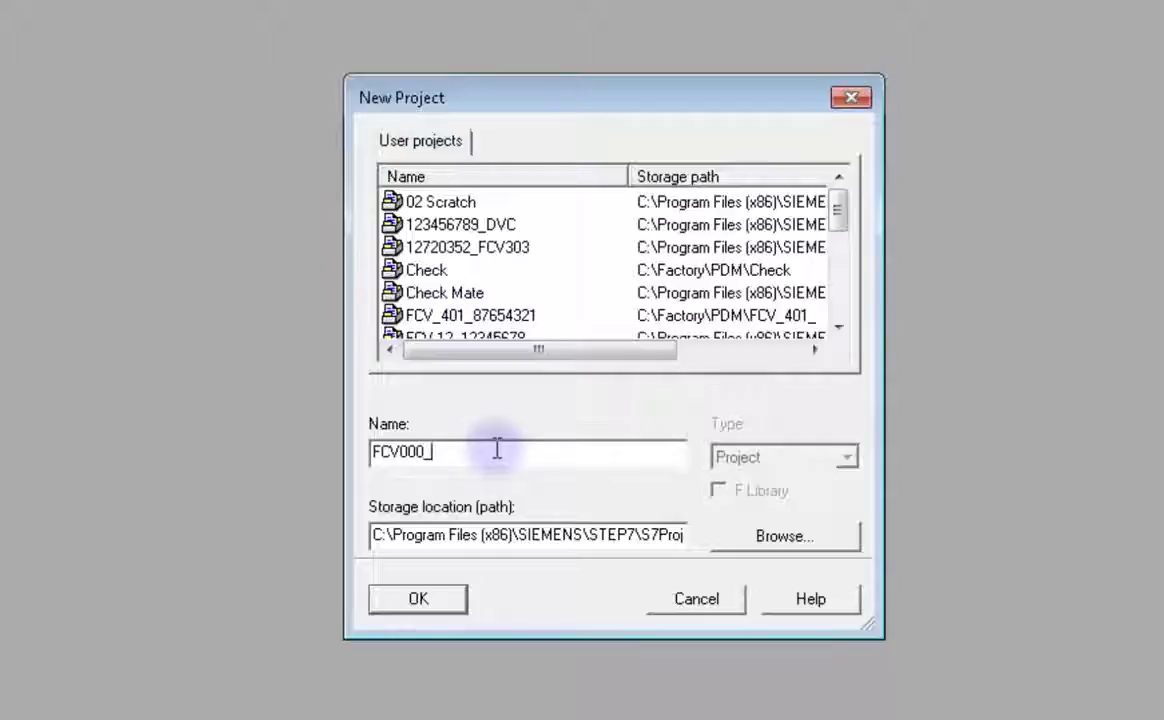
text(1234)
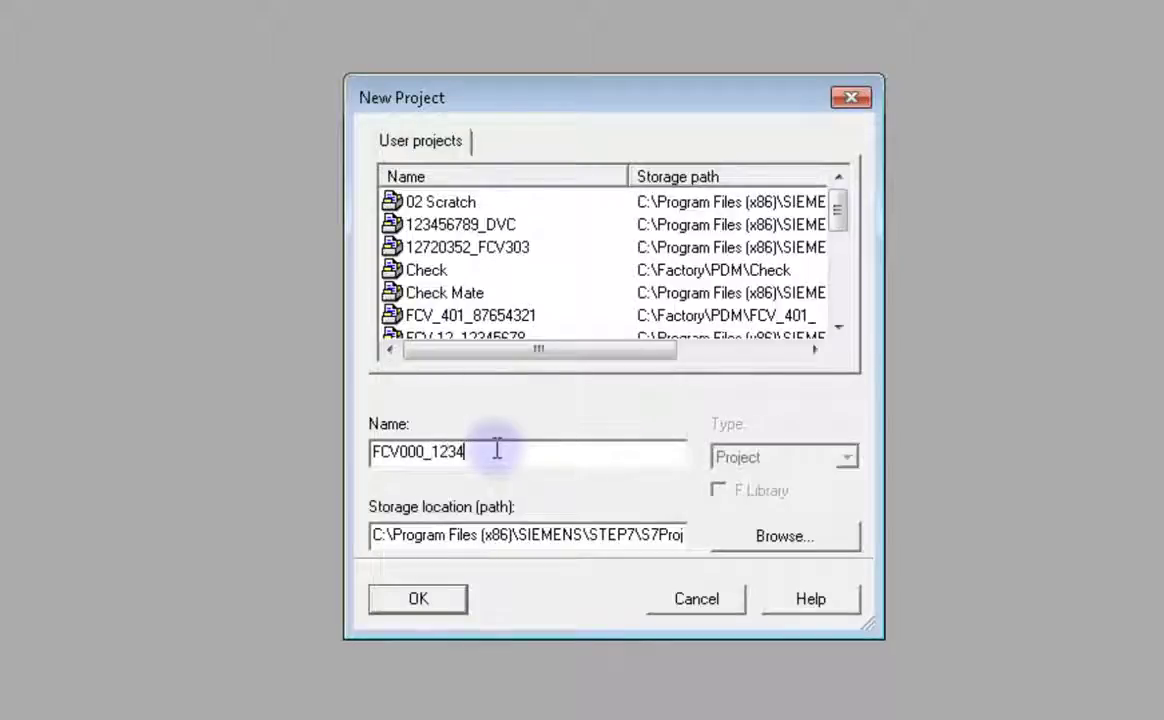
text(5678)
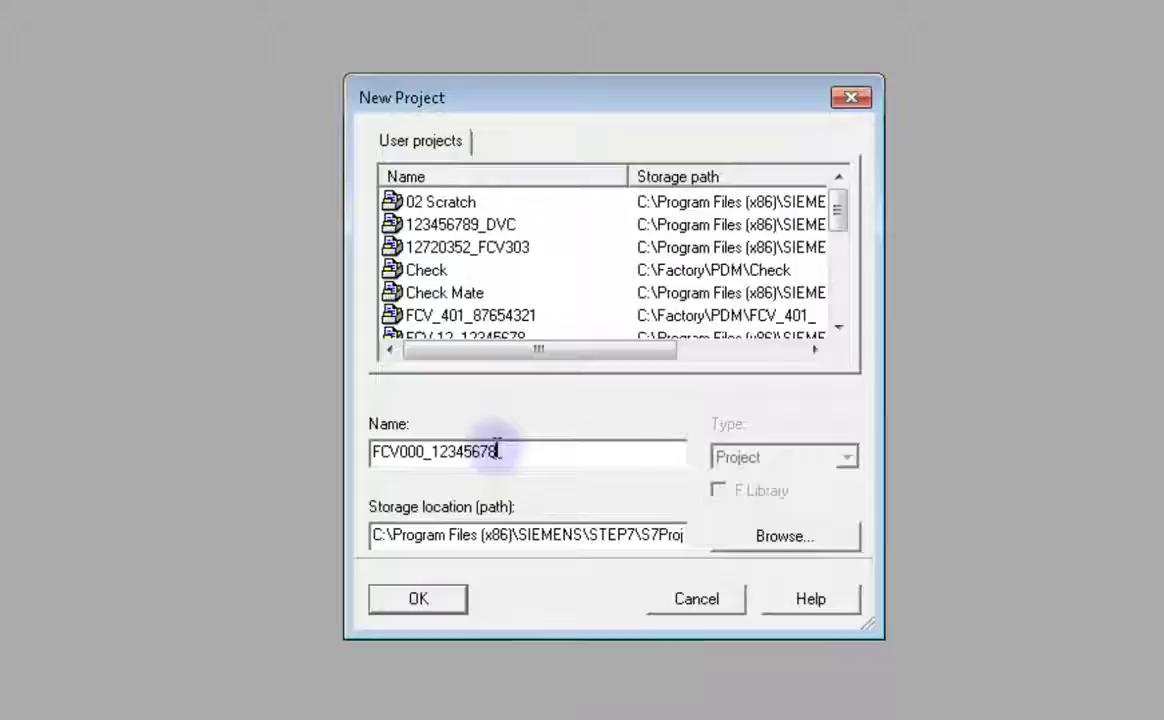
Create the project FCV000_12345678 in the default location
click(382, 603)
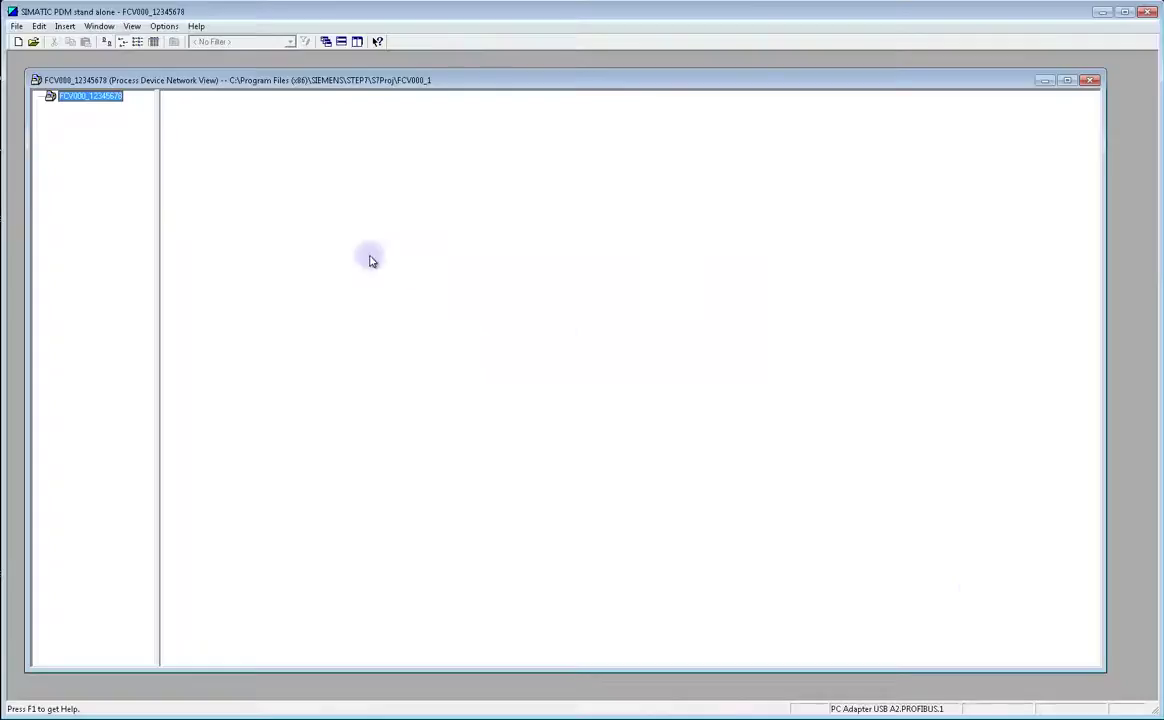
click(370, 261)
click(98, 100)
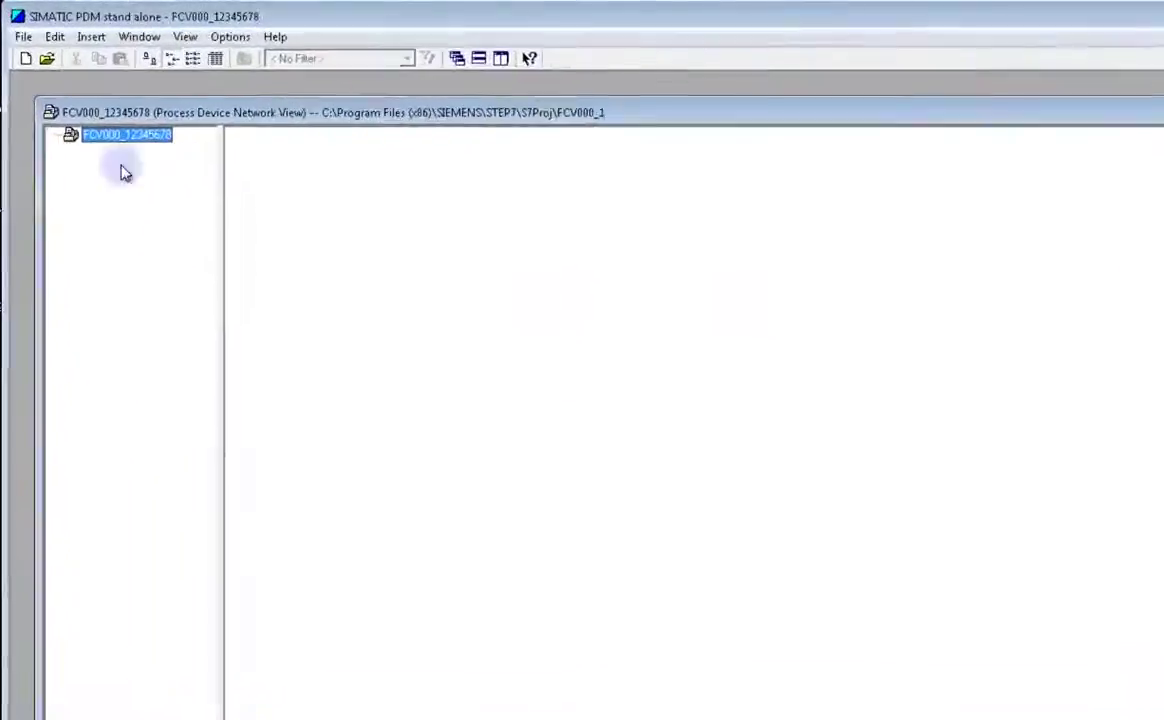
Insert a networks object under the project, keeping the default name 'networks'
right_click(147, 142)
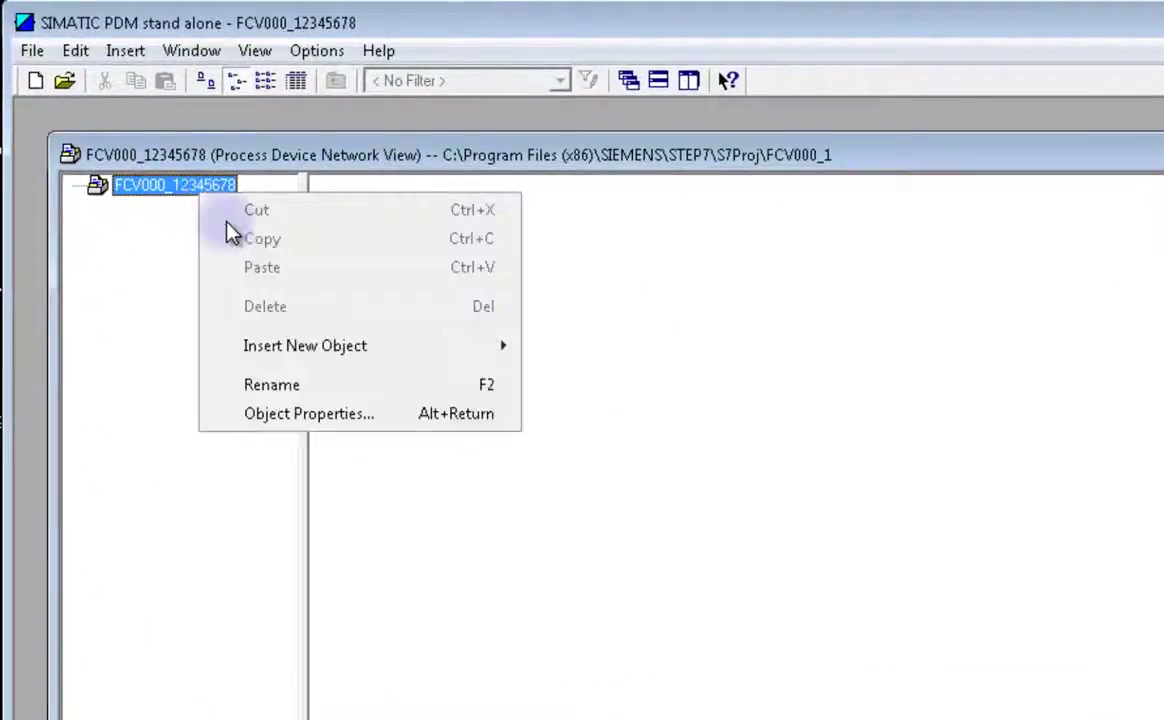
click(283, 350)
mouse_move(305, 345)
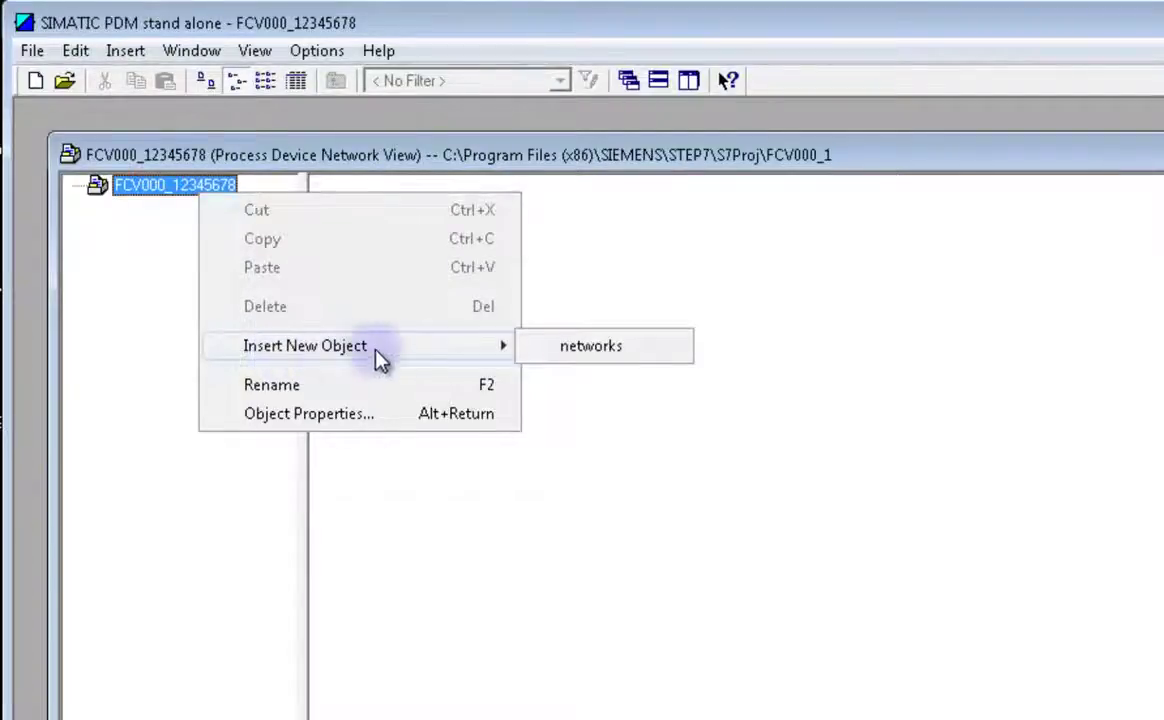
click(541, 354)
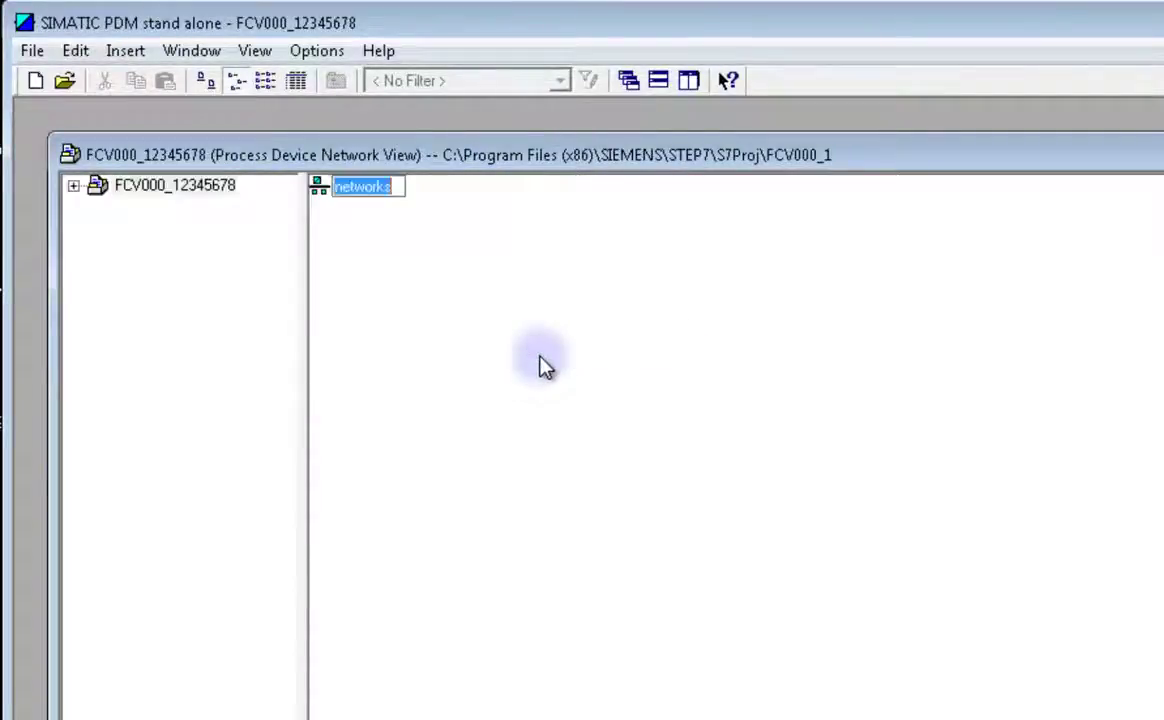
click(590, 375)
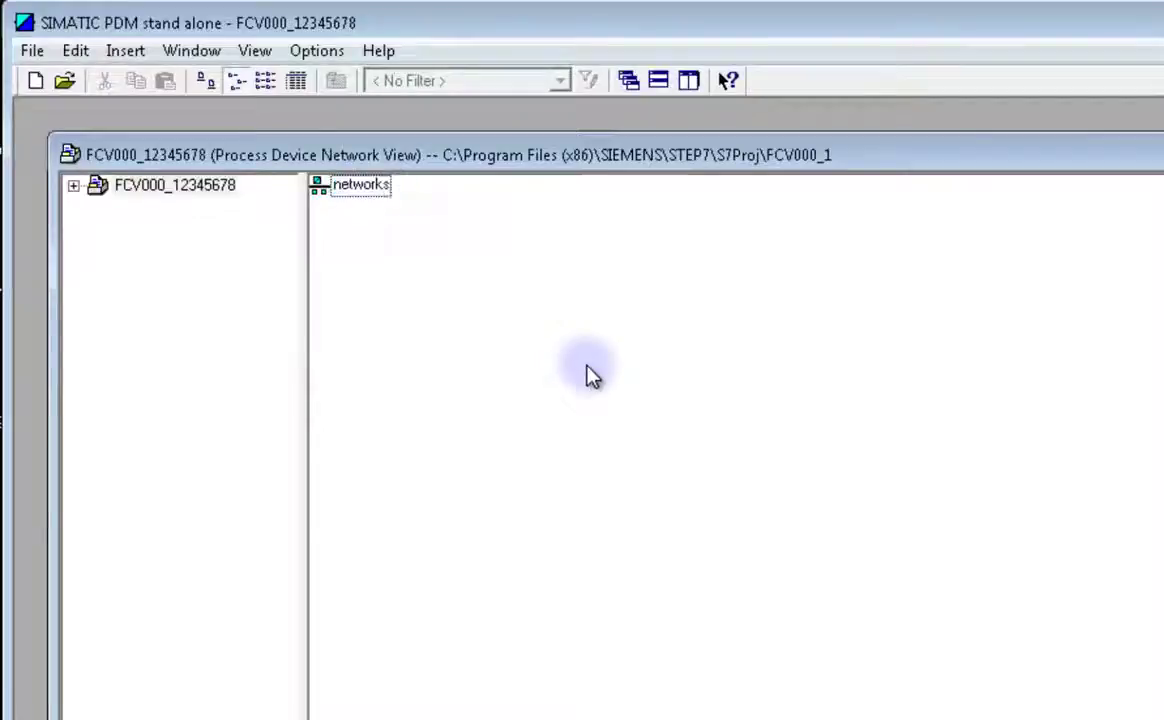
Insert a communication network under networks with device type PROFIBUS DP network
right_click(374, 203)
mouse_move(475, 384)
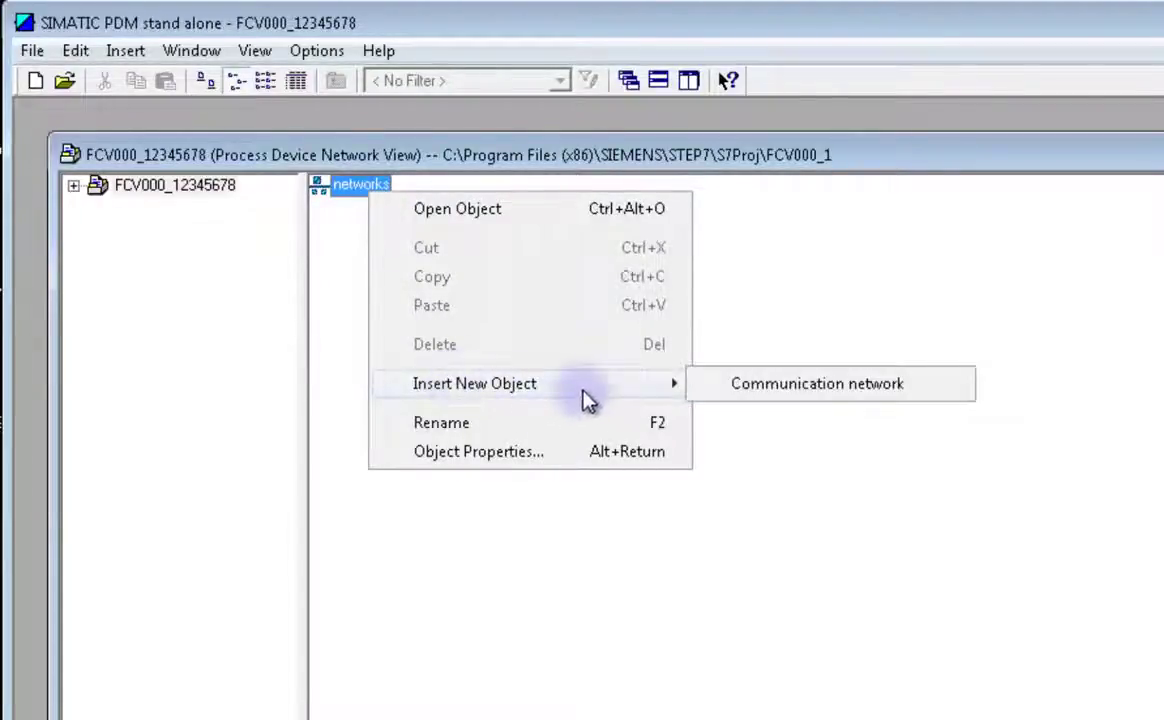
click(920, 403)
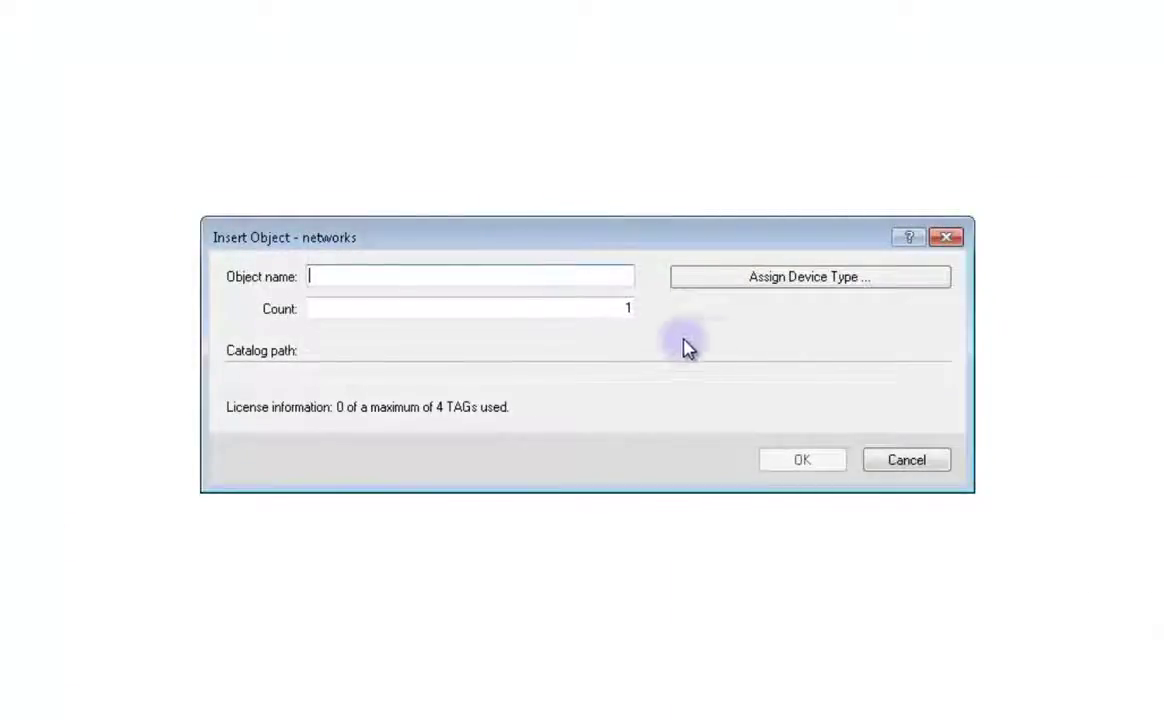
click(801, 286)
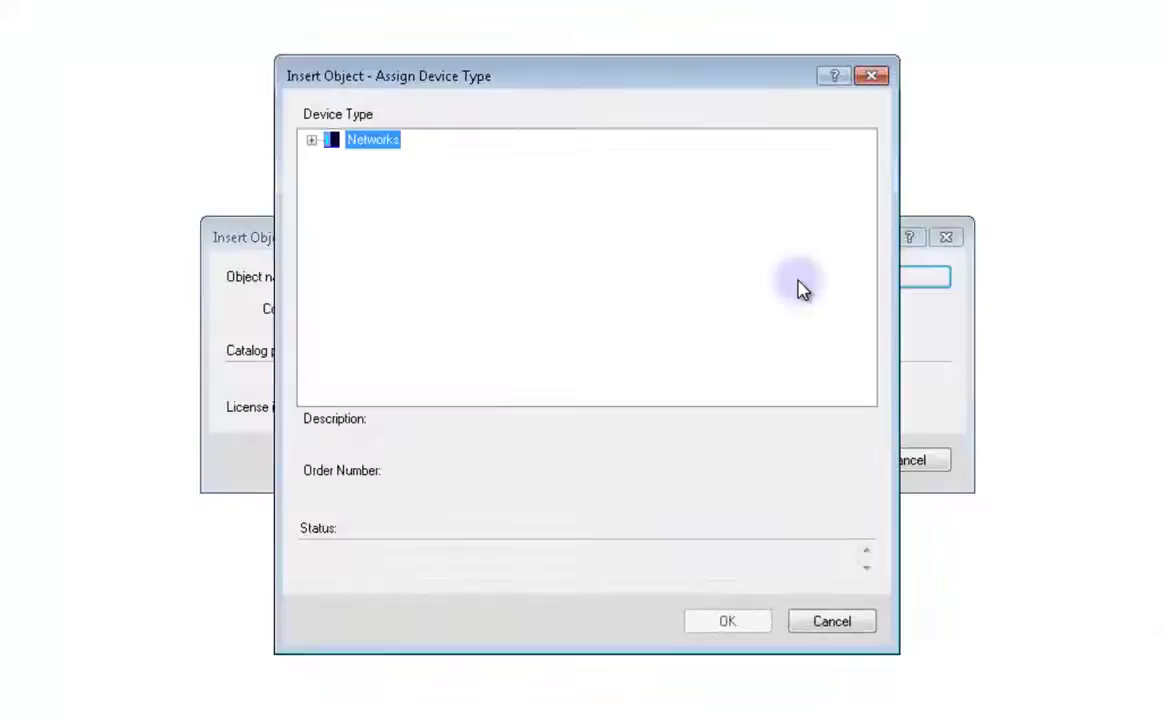
click(311, 140)
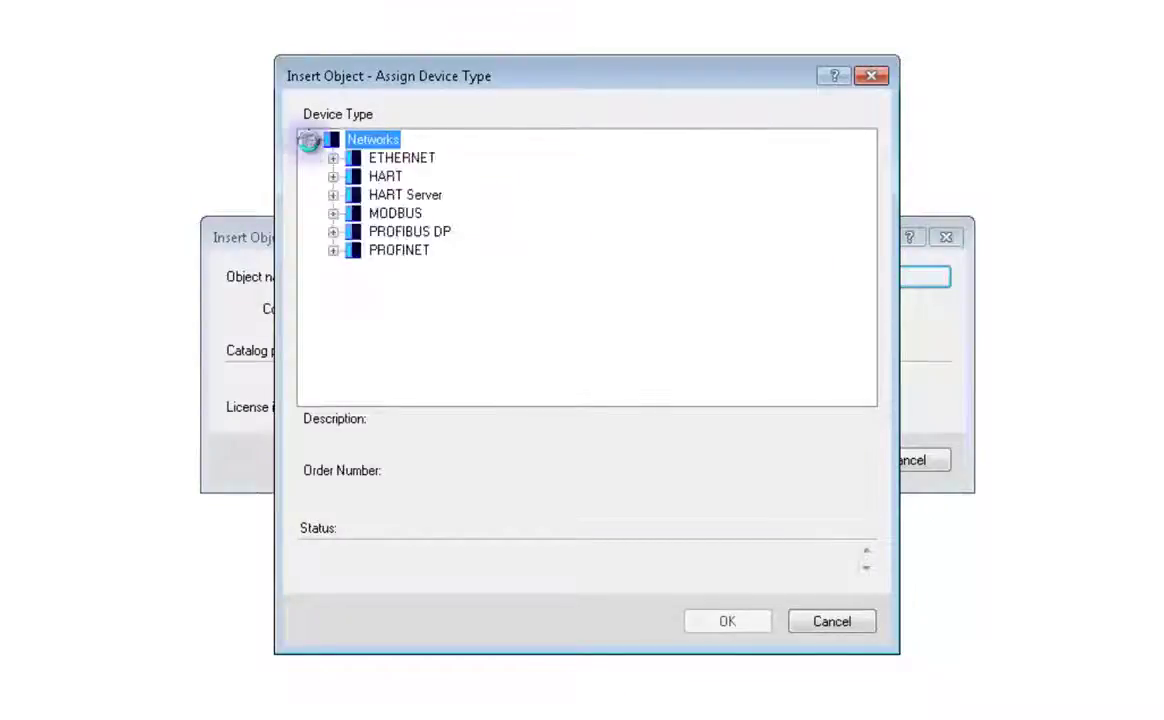
click(333, 231)
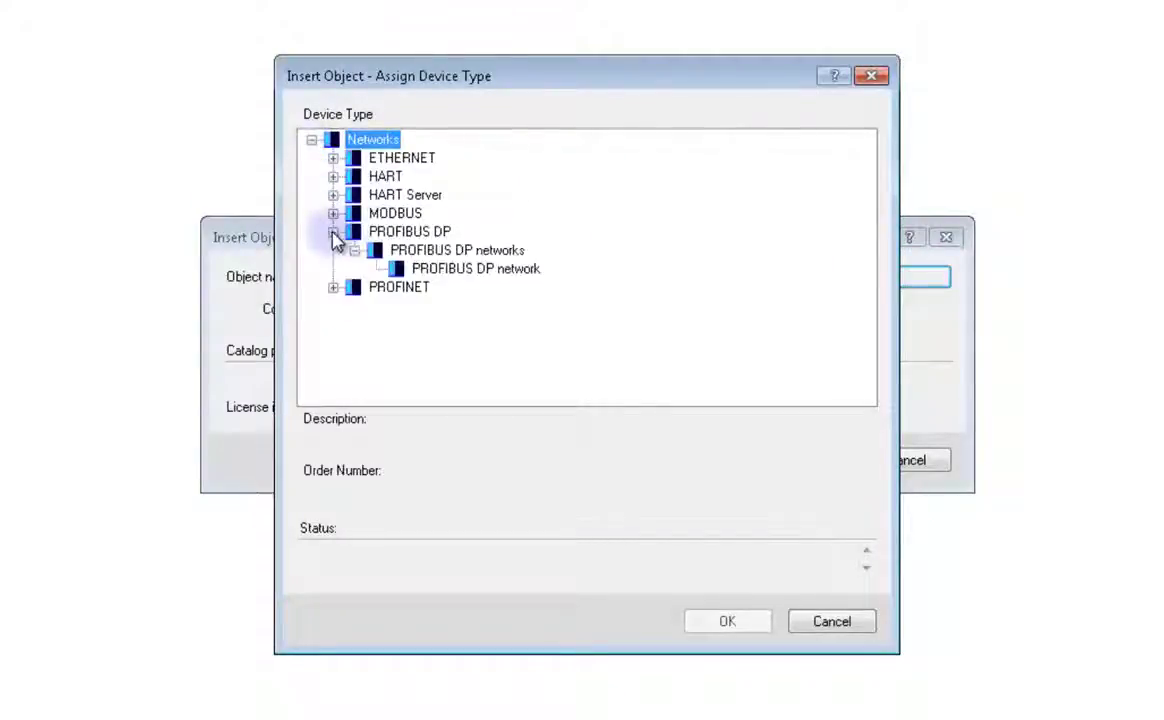
click(466, 272)
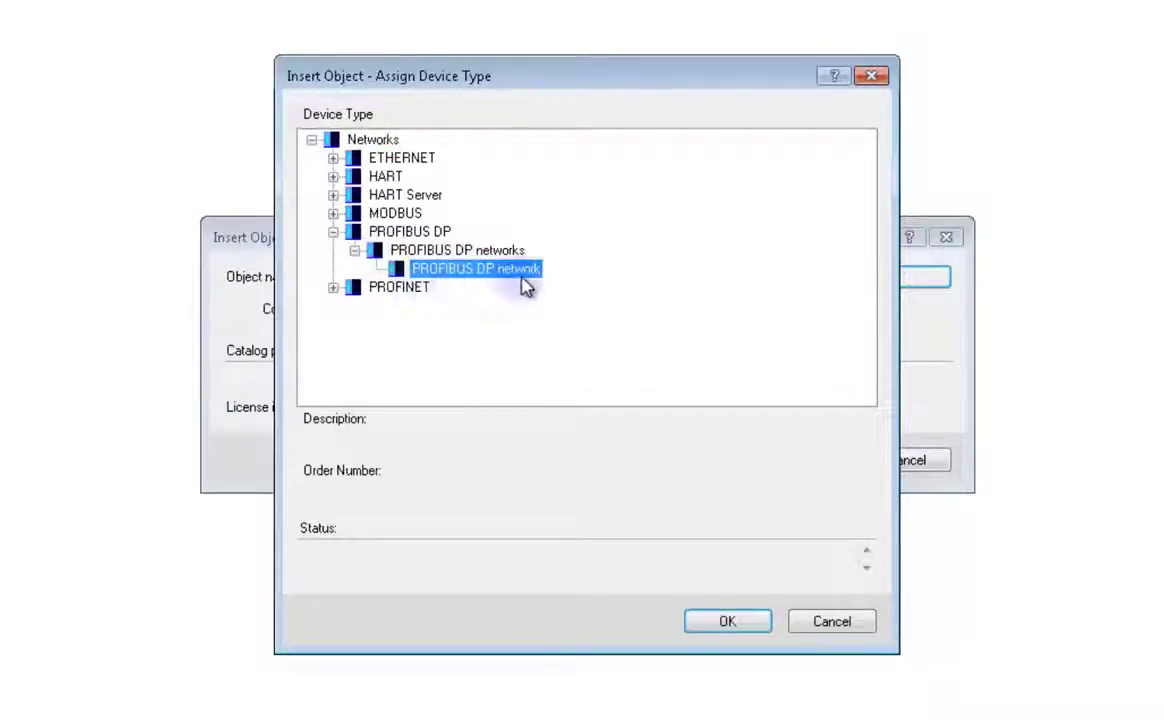
click(722, 624)
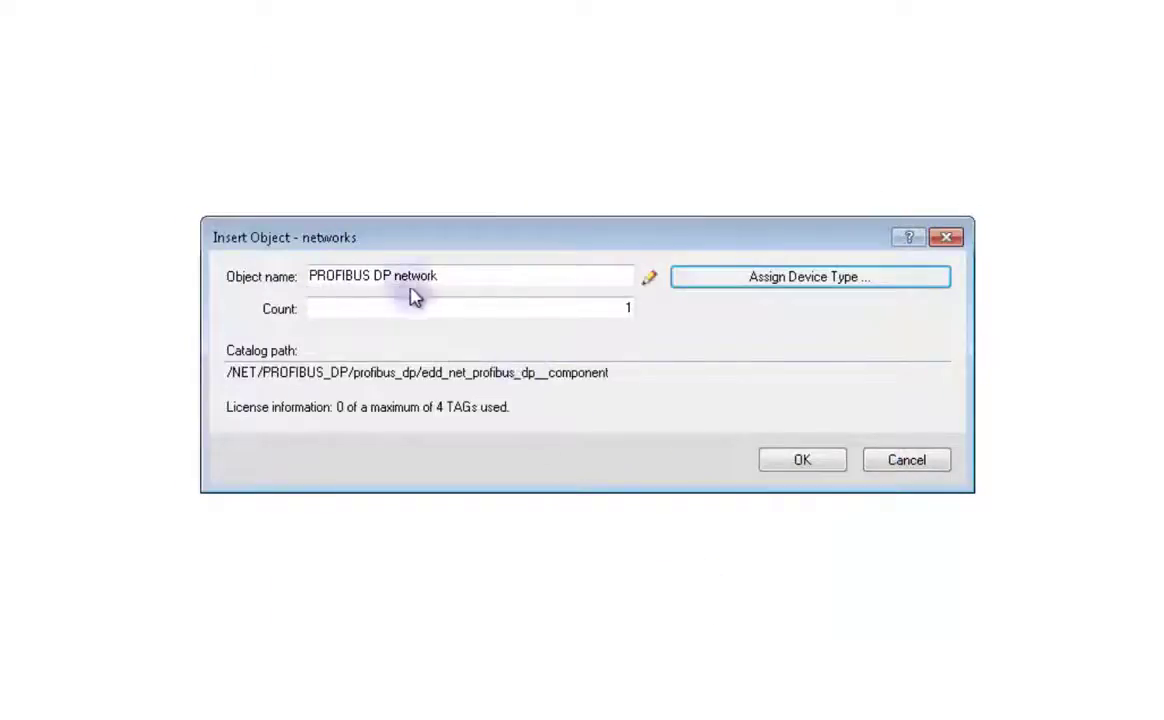
click(797, 463)
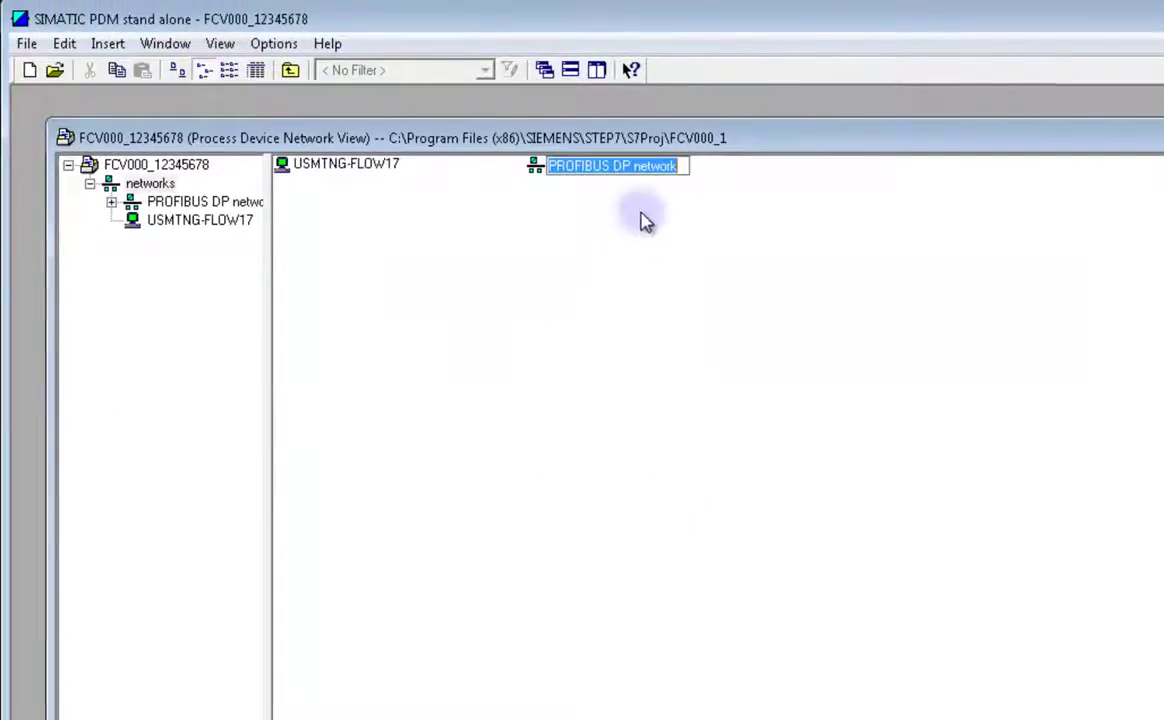
Insert object FCV000 under the PROFIBUS DP network, typed as Fisher DVC6200p PA Standalone
click(636, 195)
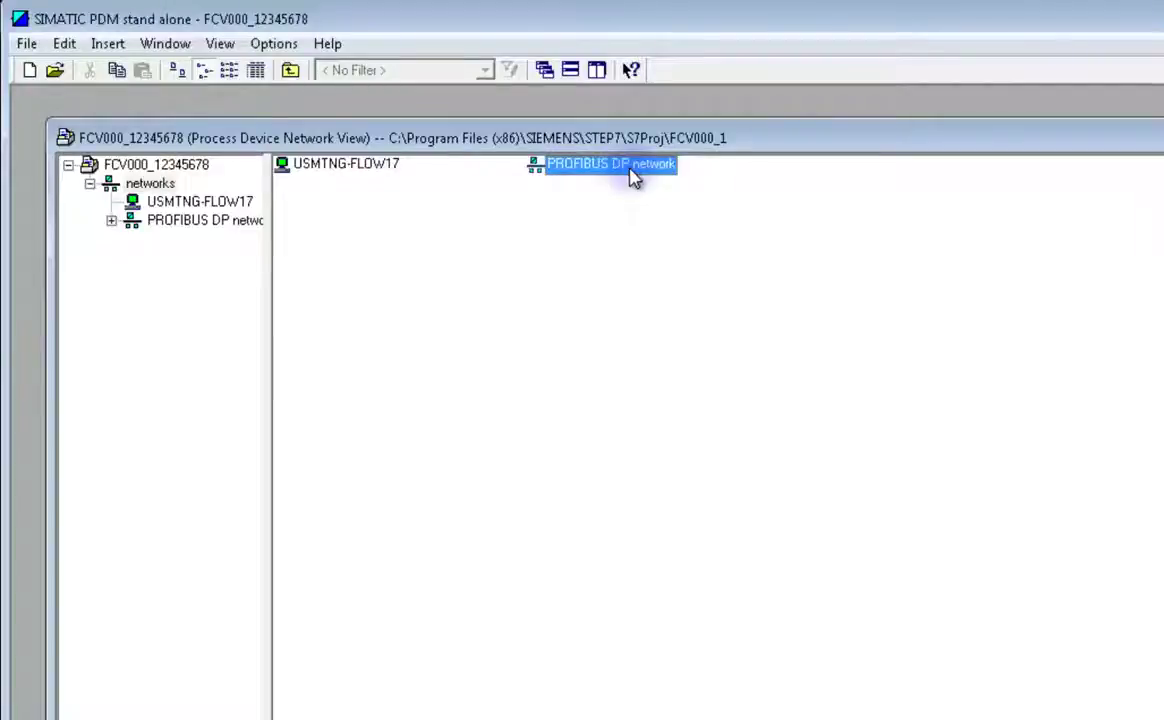
right_click(634, 177)
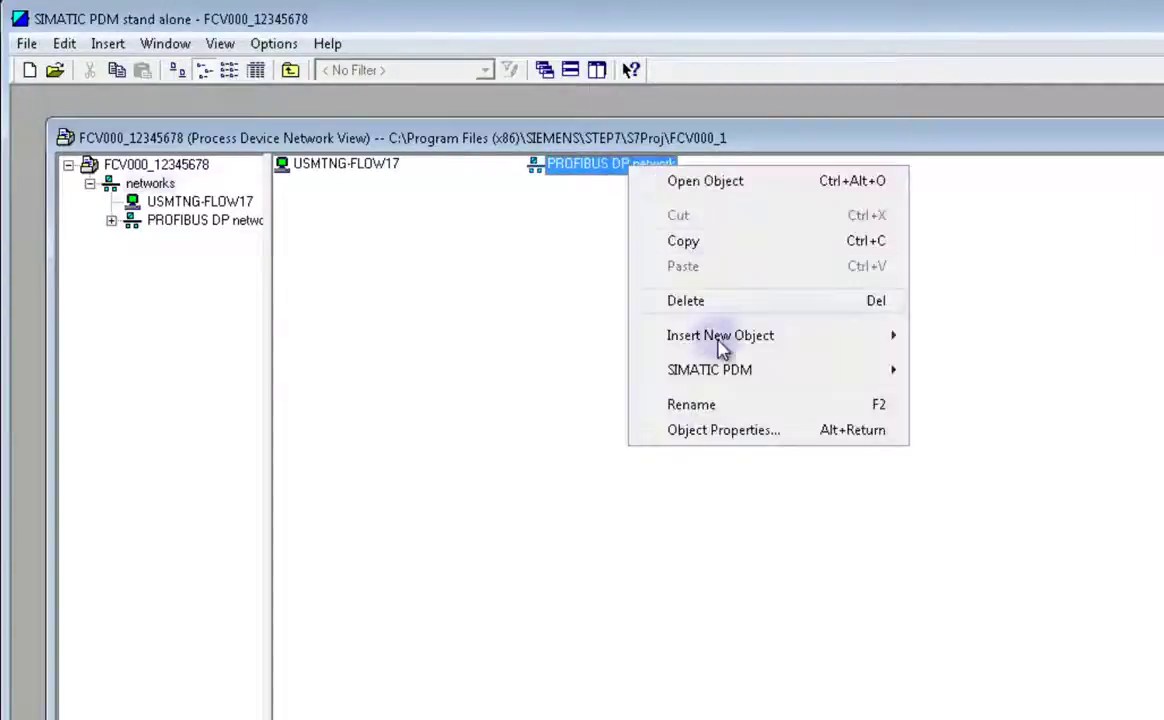
mouse_move(720, 335)
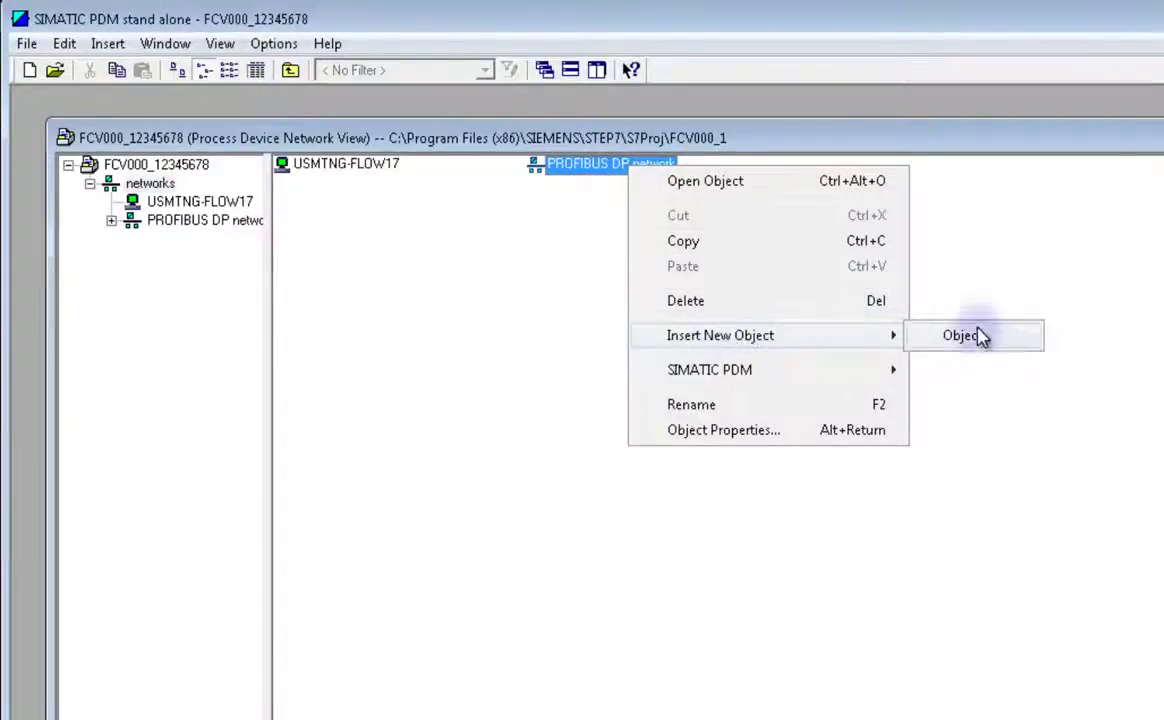
click(975, 337)
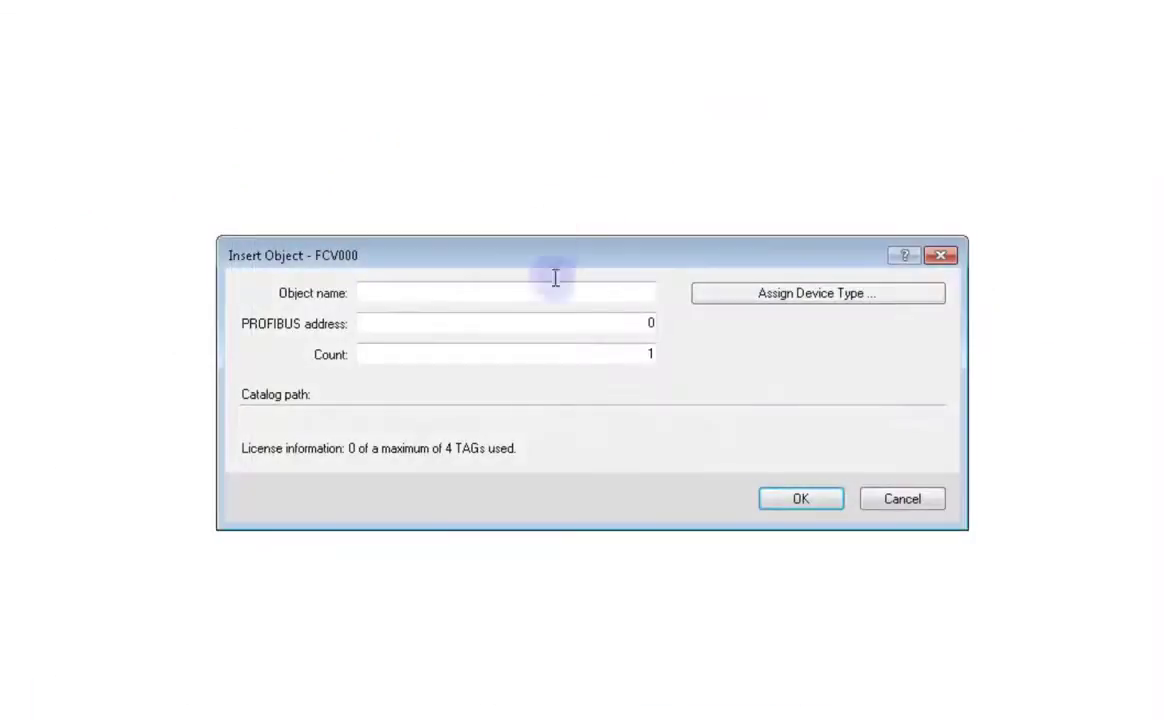
click(555, 294)
text(FCV000)
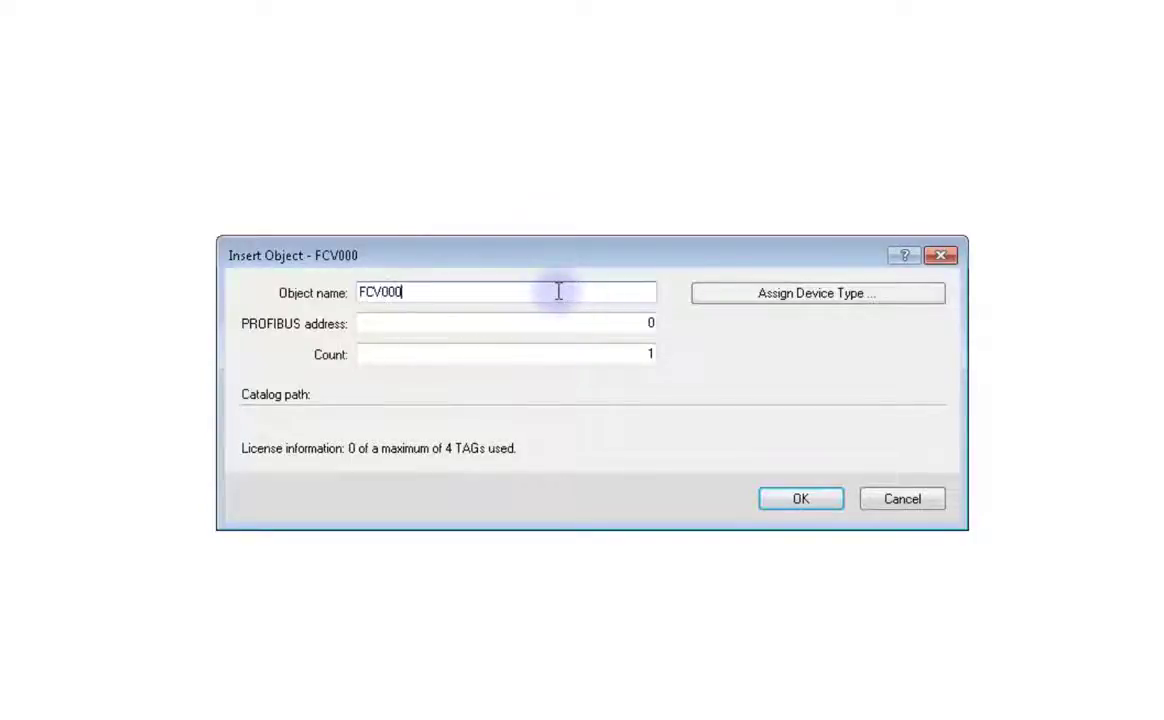
click(747, 300)
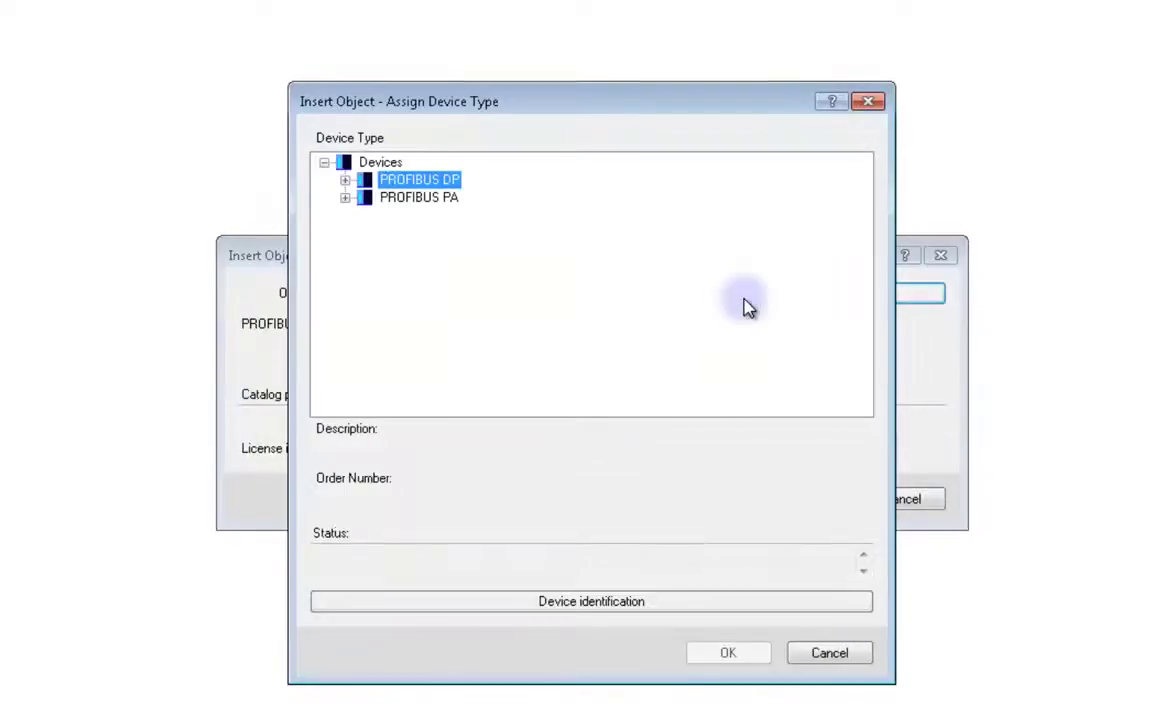
click(345, 198)
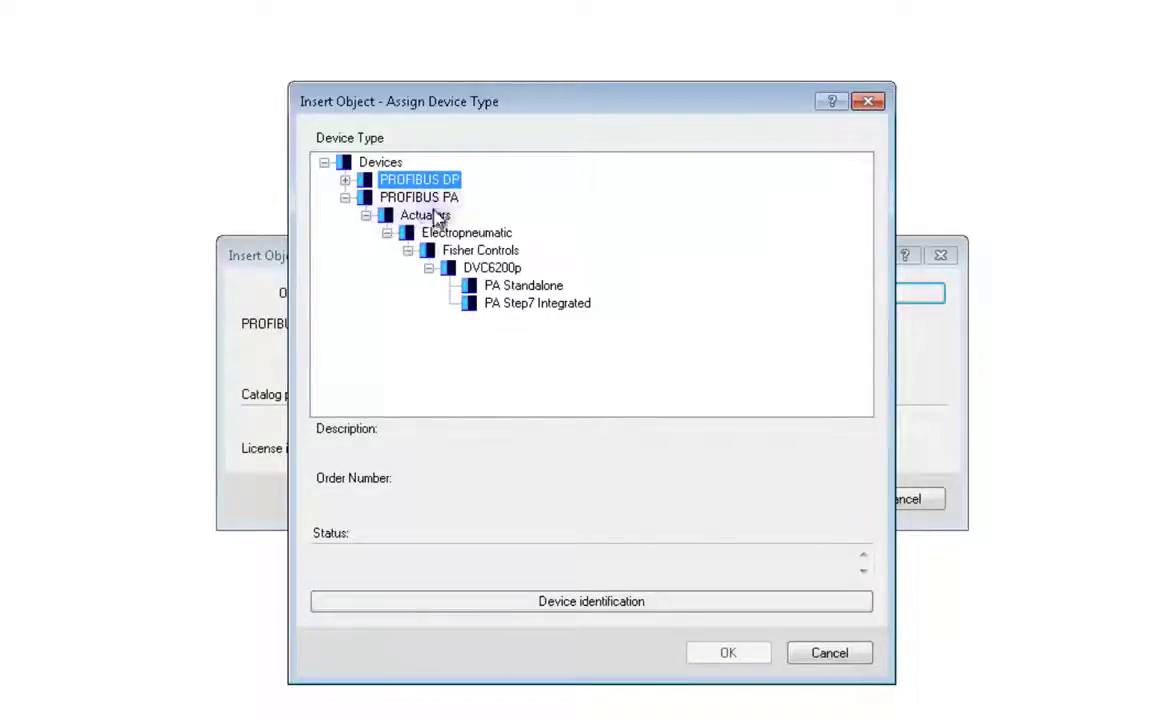
click(521, 288)
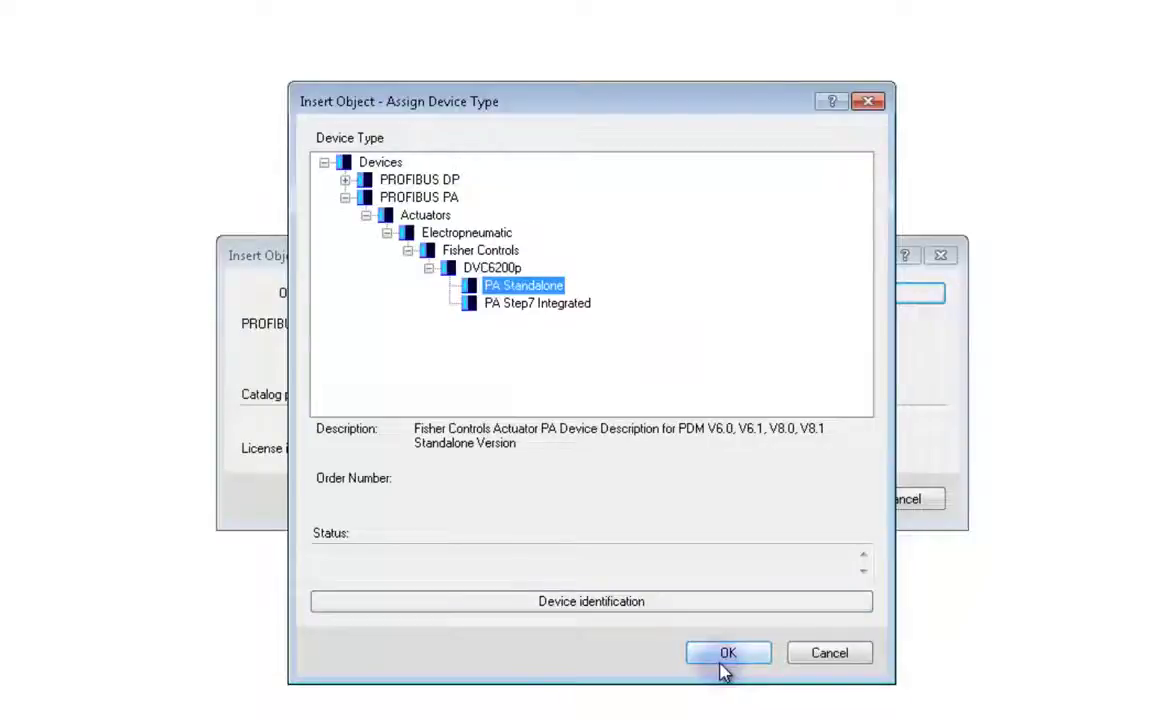
Set FCV000's PROFIBUS address to 126 and finish inserting the device
click(722, 660)
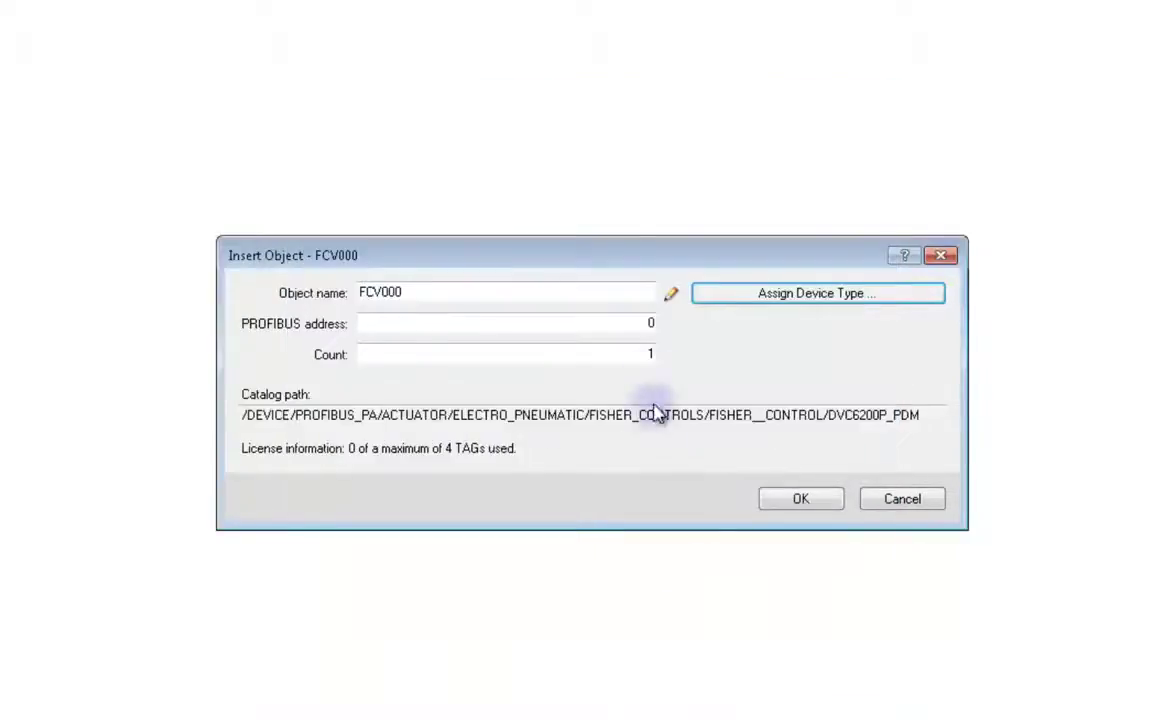
click(605, 323)
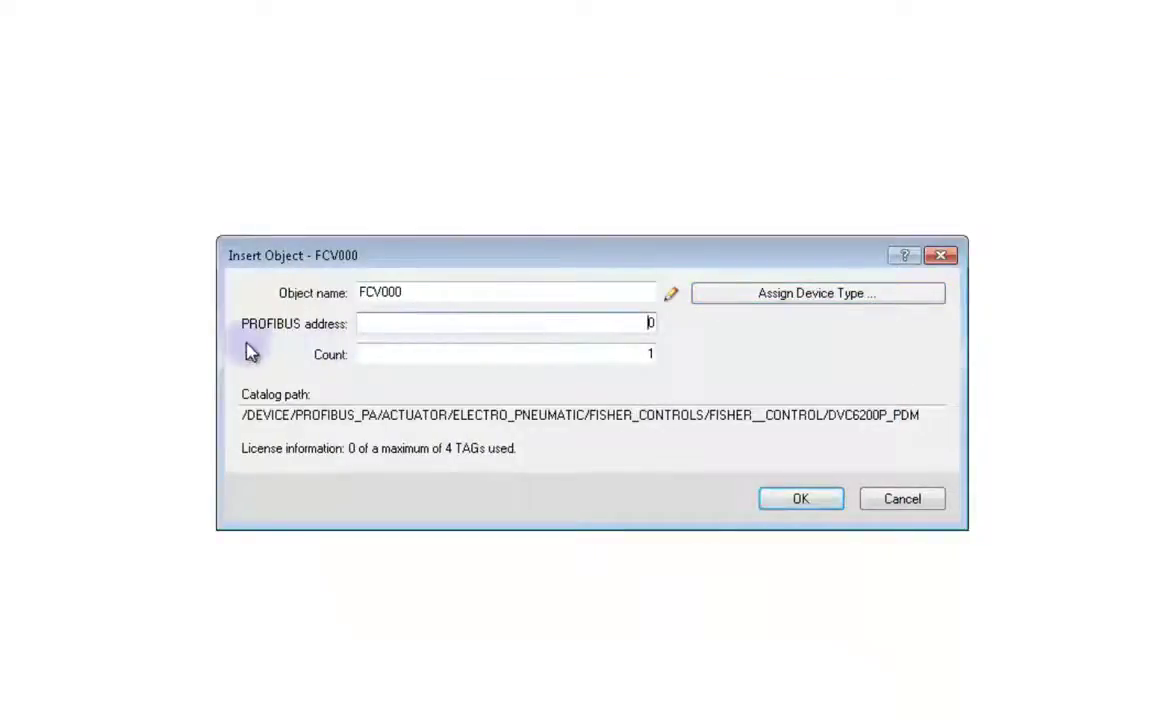
drag(592, 323, 696, 320)
text(126)
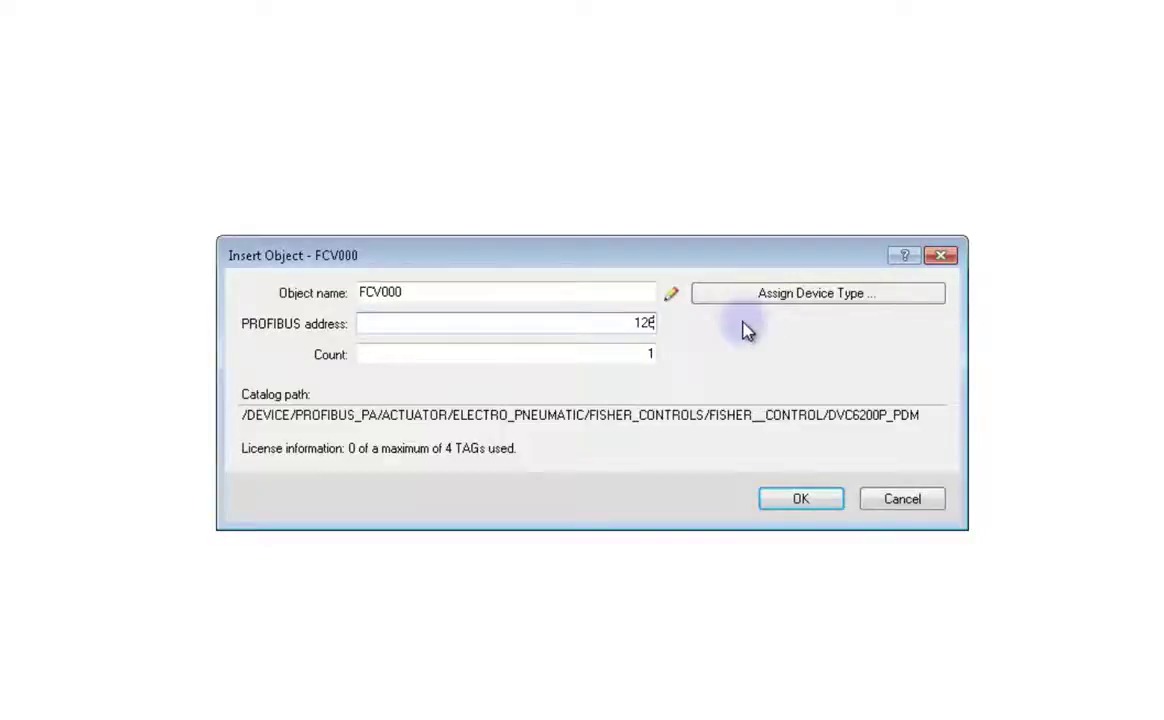
click(785, 500)
Open FCV000's parameter view and bring up its Load to PG/PC dialog
click(844, 460)
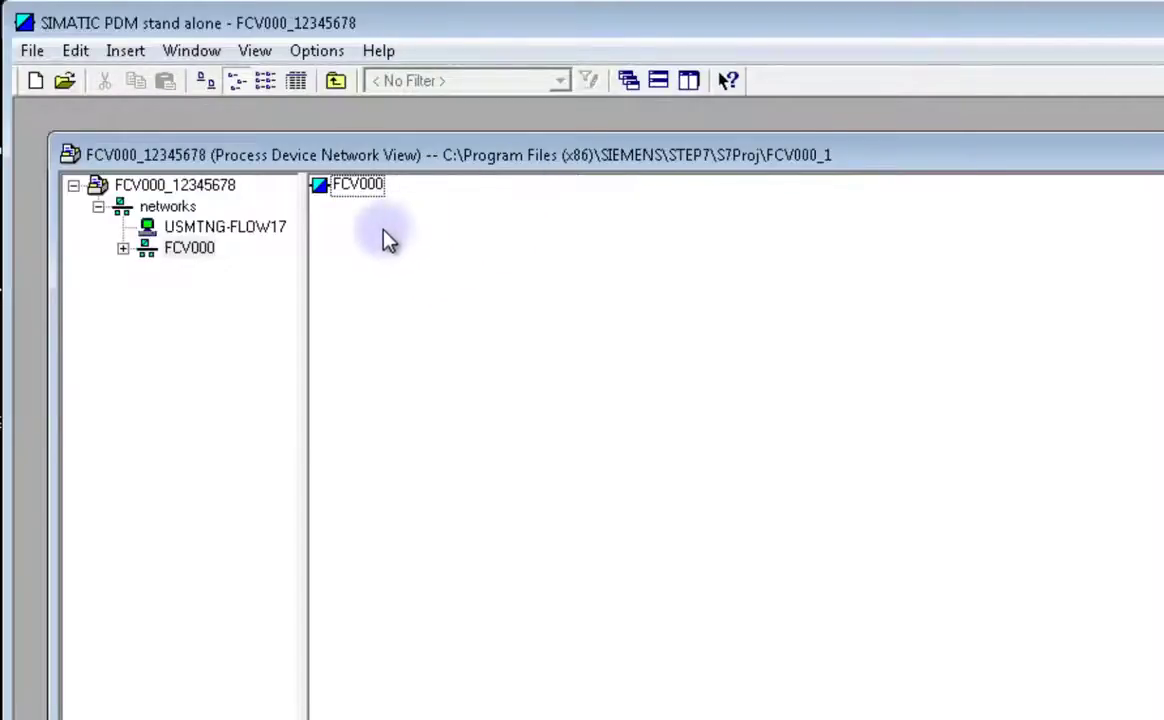
click(358, 190)
right_click(358, 188)
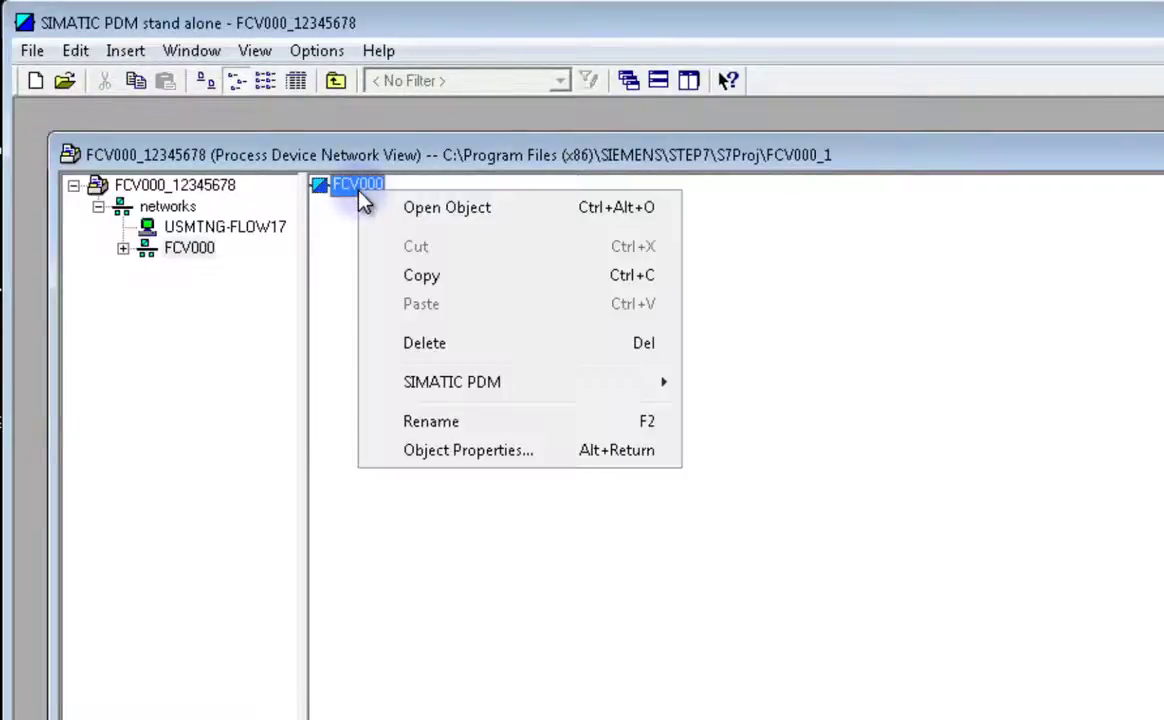
click(429, 219)
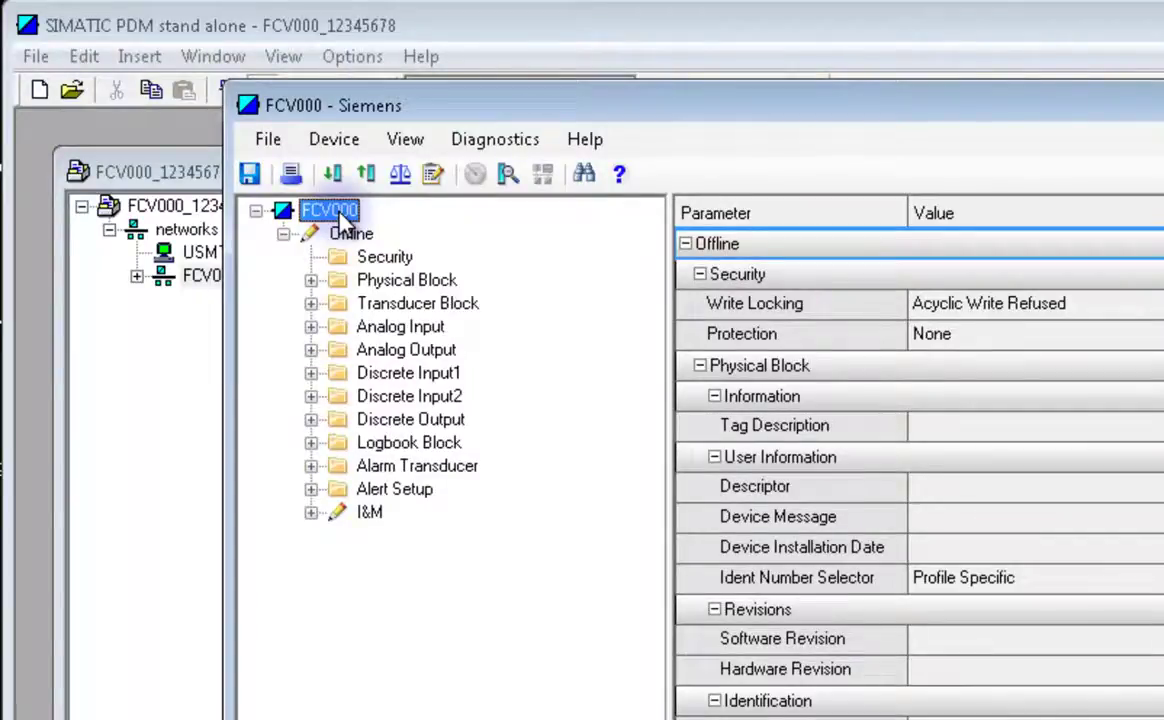
click(366, 175)
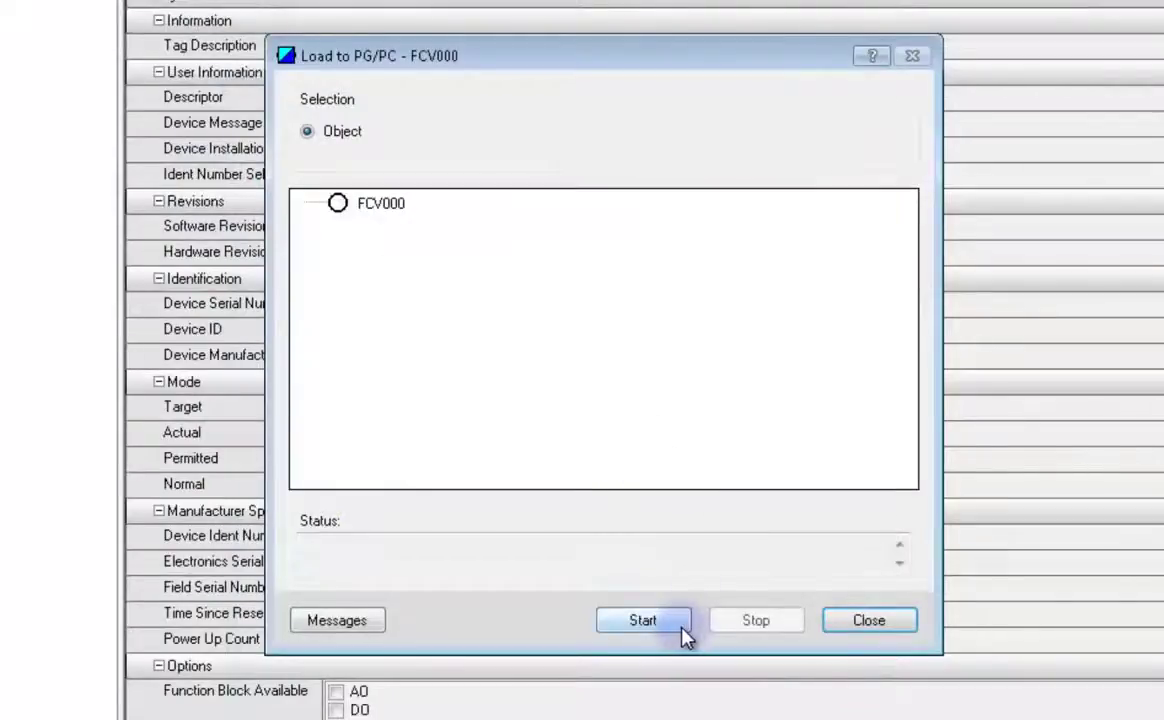
Run the upload of FCV000's parameters from the device to the PC
click(683, 630)
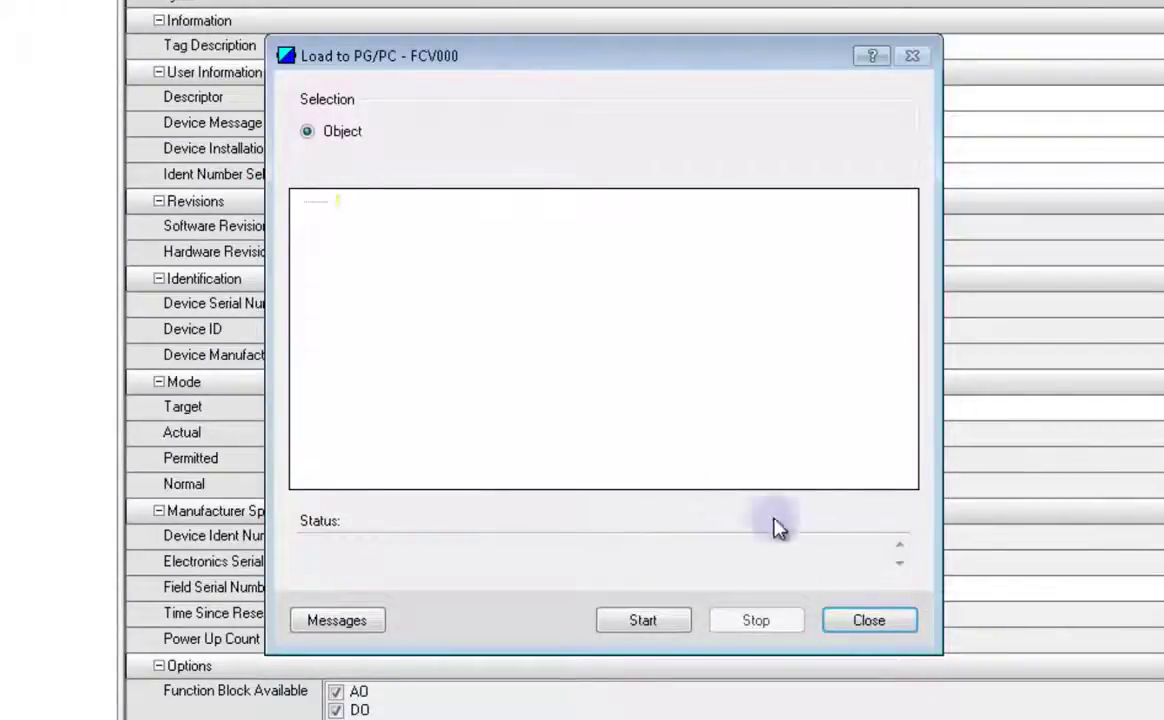
Close the finished upload, take FCV000 online, and show its status overview
click(862, 622)
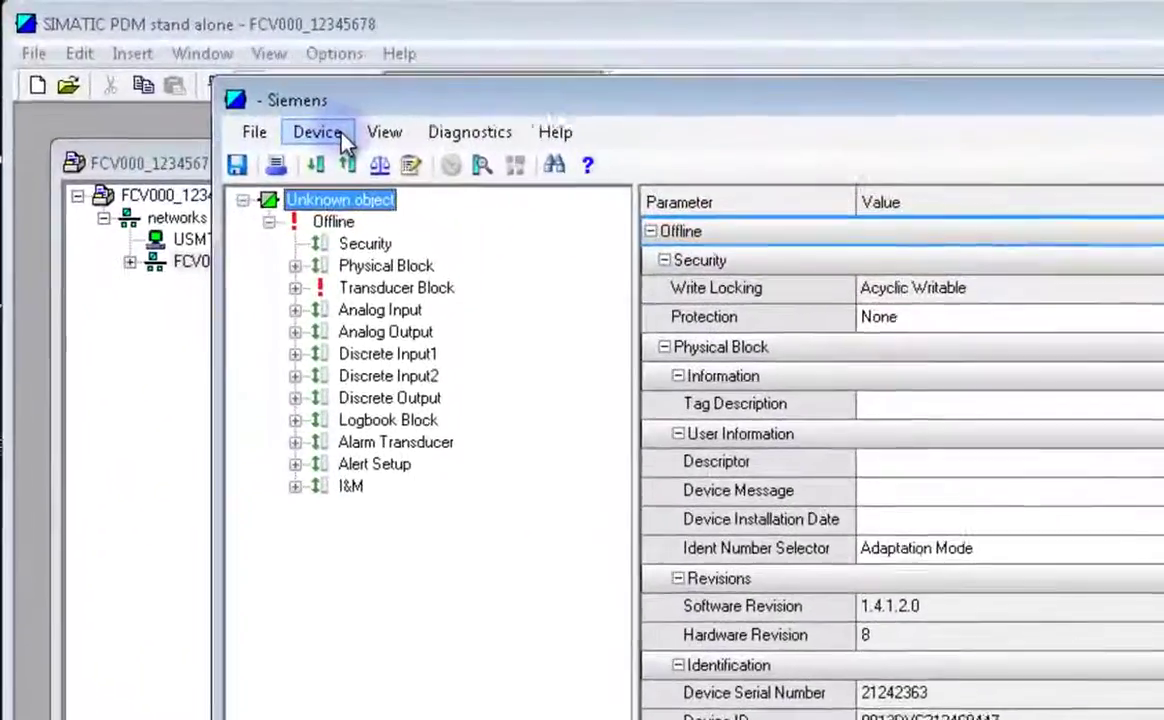
click(345, 142)
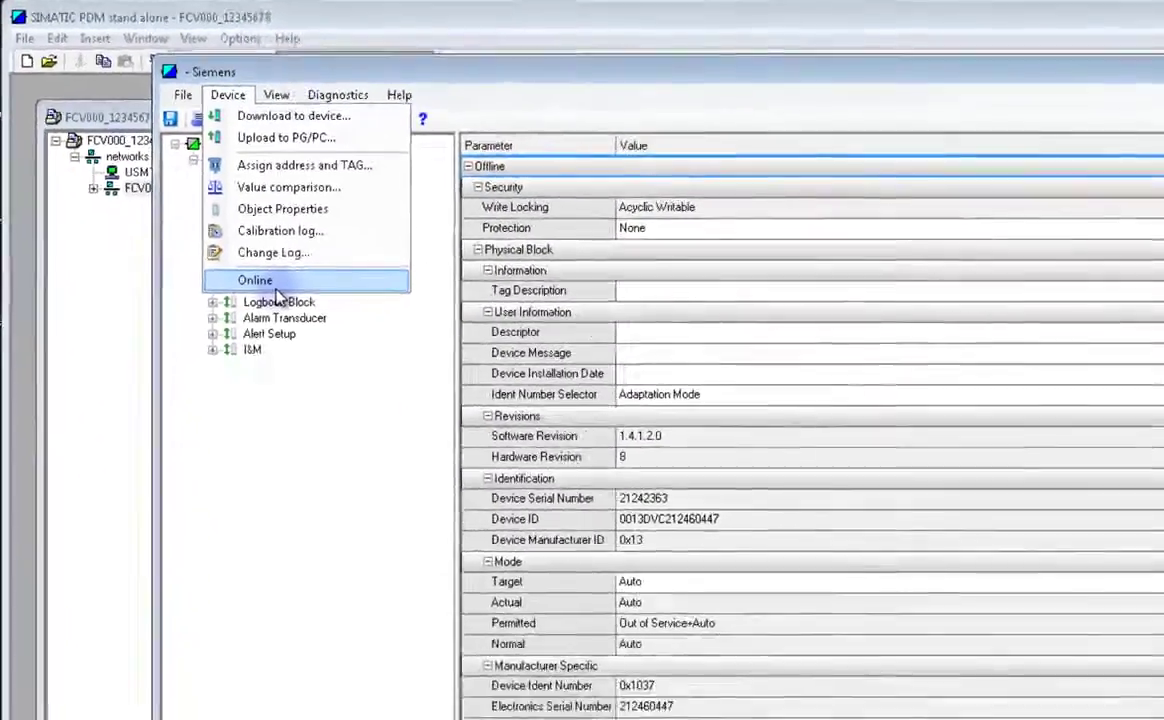
click(278, 288)
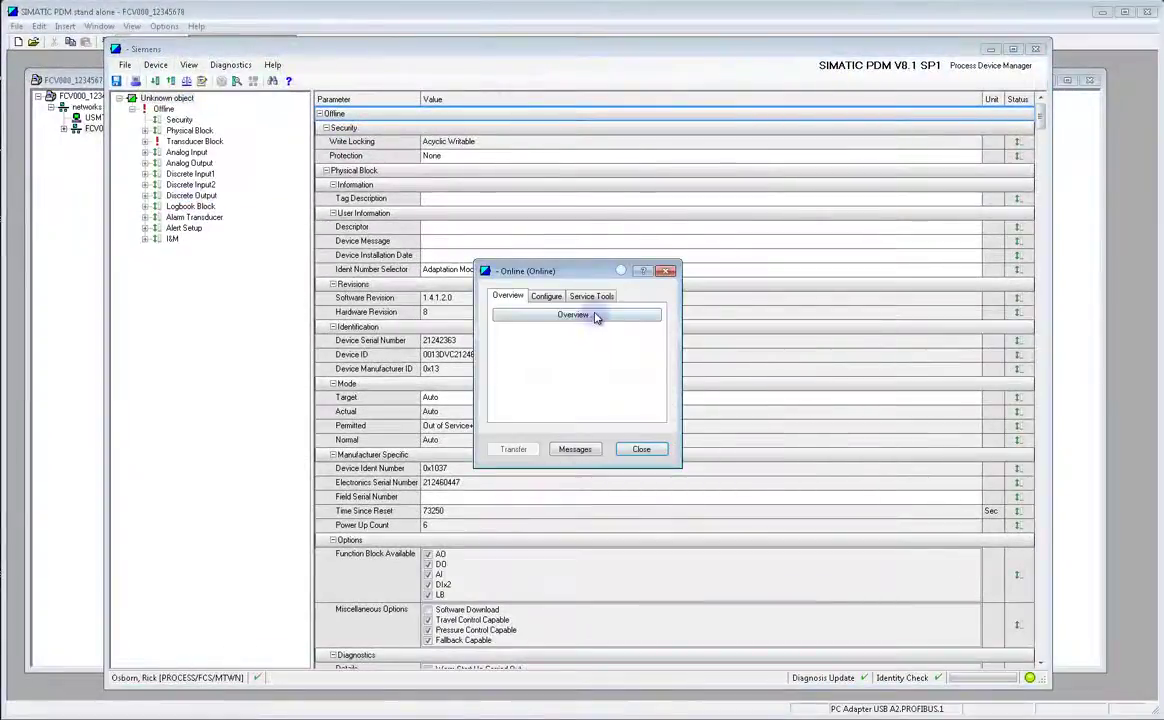
click(595, 316)
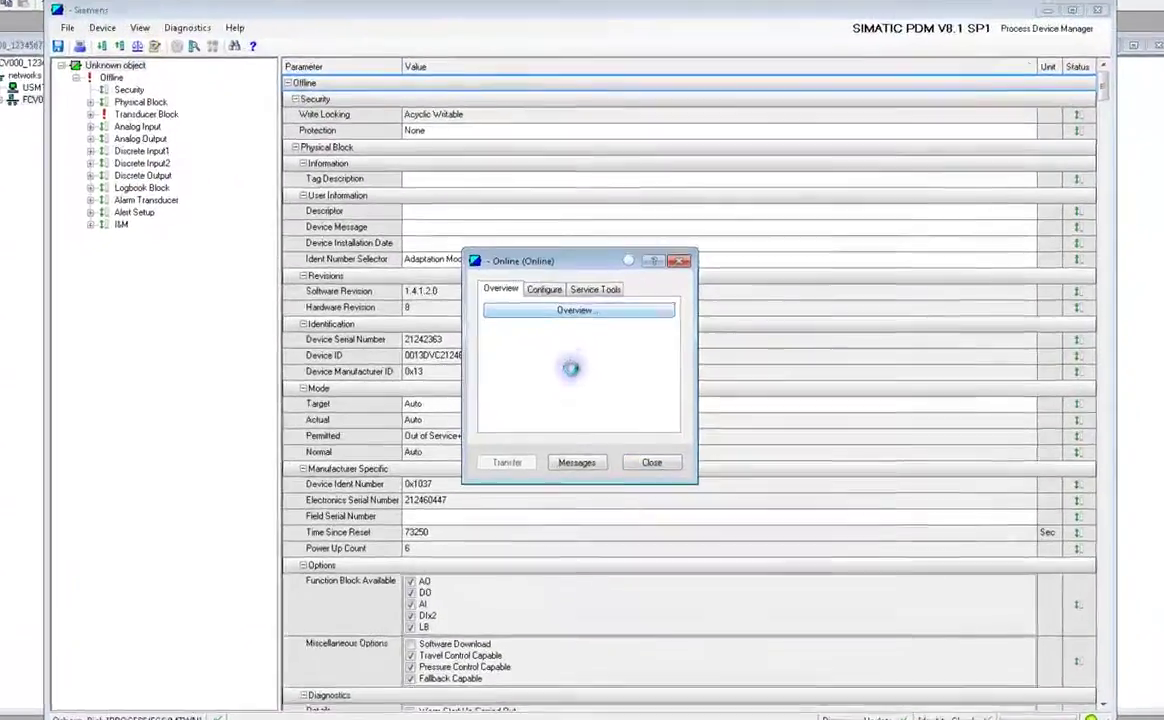